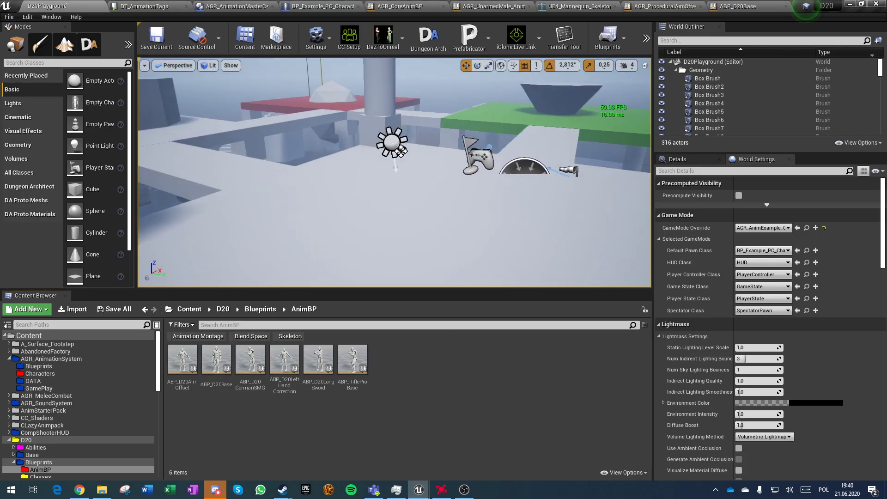
# Open ABP_D20Base and examine its AnimGraph layout of weapon pose, overlay, final blend, merge and final pose sections
pyautogui.click(744, 6)
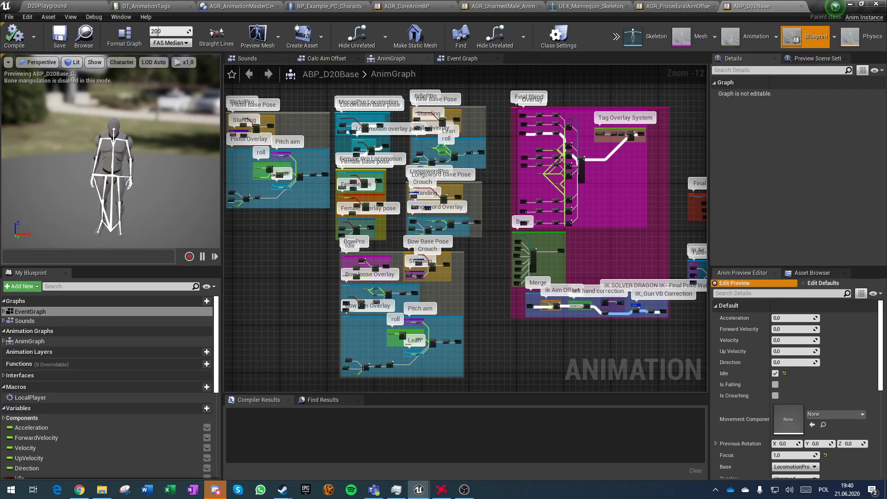
pyautogui.moveTo(285, 204); pyautogui.dragTo(329, 259, button='right')
pyautogui.scroll(3, 293, 224)
pyautogui.scroll(-3, 416, 300)
pyautogui.moveTo(608, 245); pyautogui.dragTo(445, 236, button='right')
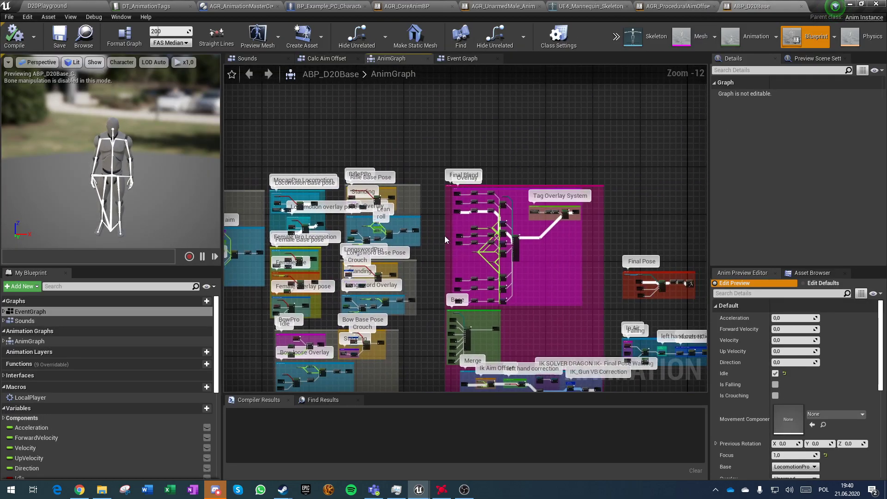
pyautogui.scroll(4, 444, 235)
pyautogui.moveTo(684, 287); pyautogui.dragTo(597, 117, button='right')
pyautogui.moveTo(501, 294); pyautogui.dragTo(468, 165, button='right')
pyautogui.scroll(-4, 415, 279)
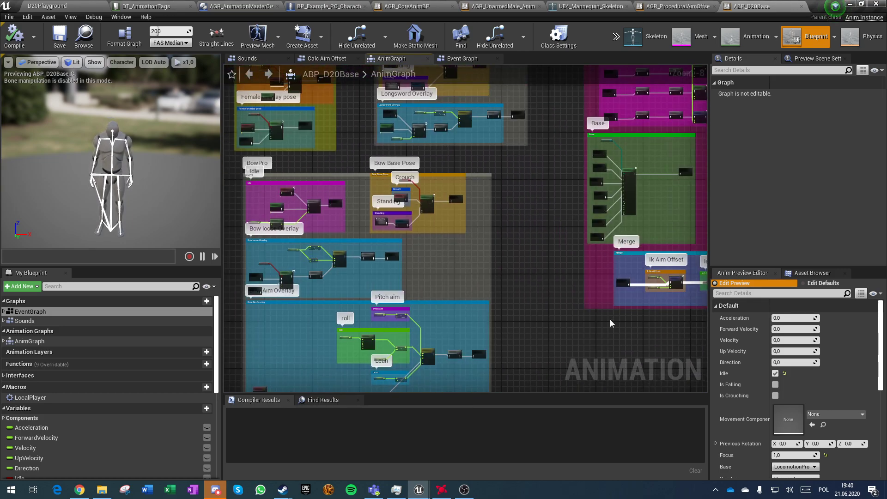
pyautogui.moveTo(416, 279); pyautogui.dragTo(490, 294, button='right')
pyautogui.moveTo(408, 145); pyautogui.dragTo(452, 141, button='right')
pyautogui.moveTo(703, 300); pyautogui.dragTo(502, 318, button='right')
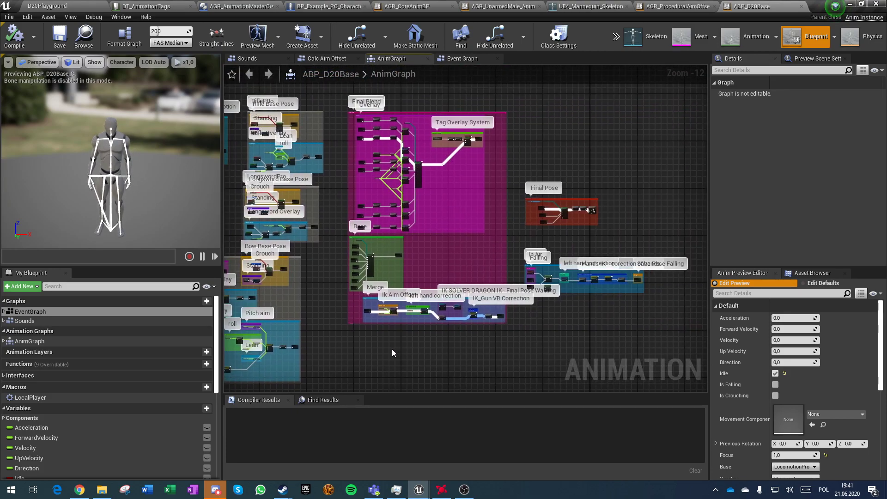
pyautogui.moveTo(392, 353); pyautogui.dragTo(578, 313, button='right')
pyautogui.moveTo(307, 243); pyautogui.dragTo(332, 245, button='right')
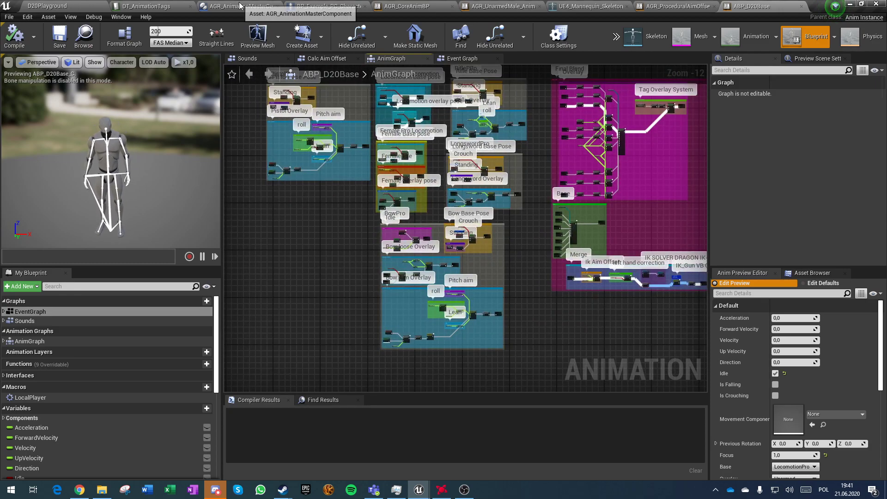
# Review the DT_AnimationTags table, and examine the pose, overlay, aim offset and rotation event sections of AGR_AnimationMasterComponent
pyautogui.click(156, 5)
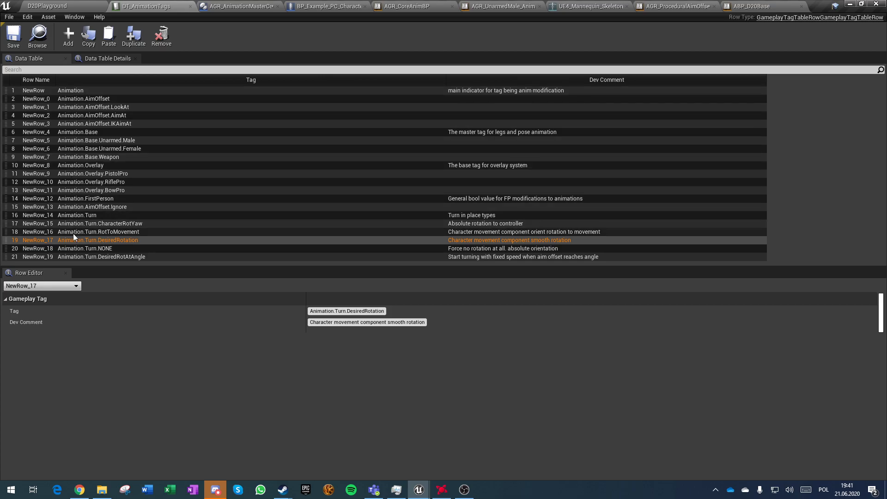
pyautogui.click(235, 6)
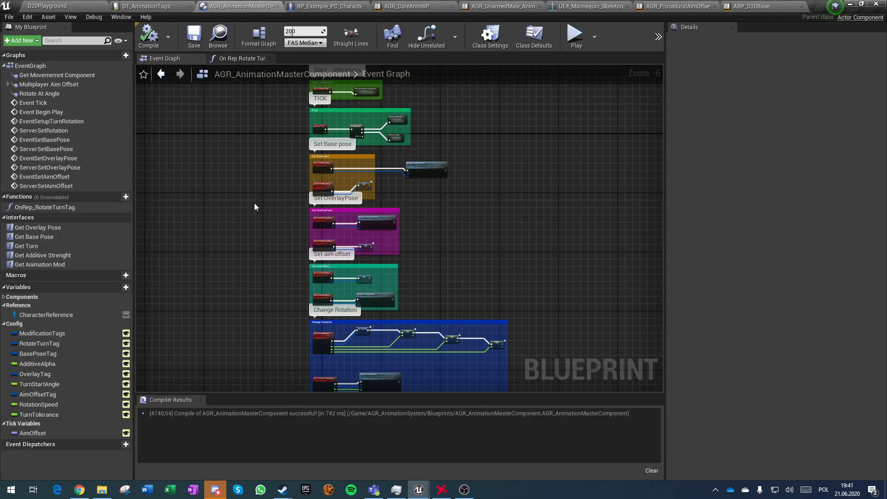
pyautogui.moveTo(254, 200); pyautogui.dragTo(288, 322, button='right')
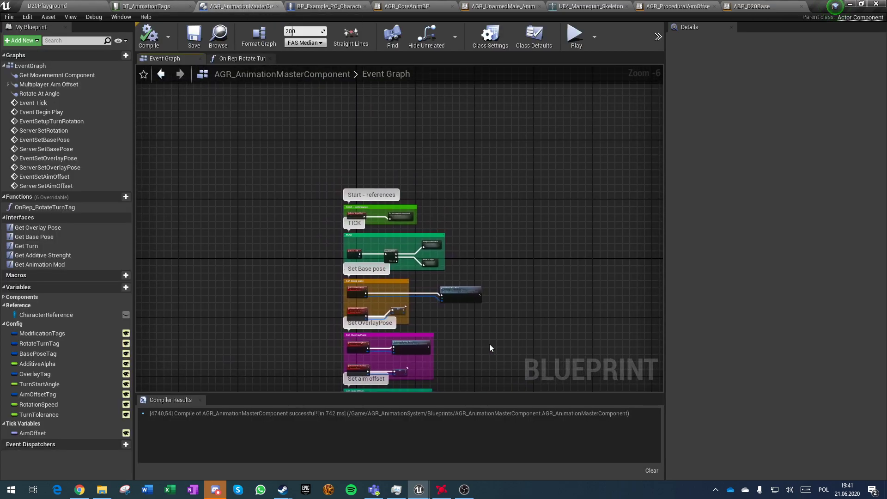
pyautogui.moveTo(446, 286); pyautogui.dragTo(406, 217, button='right')
pyautogui.scroll(5, 405, 215)
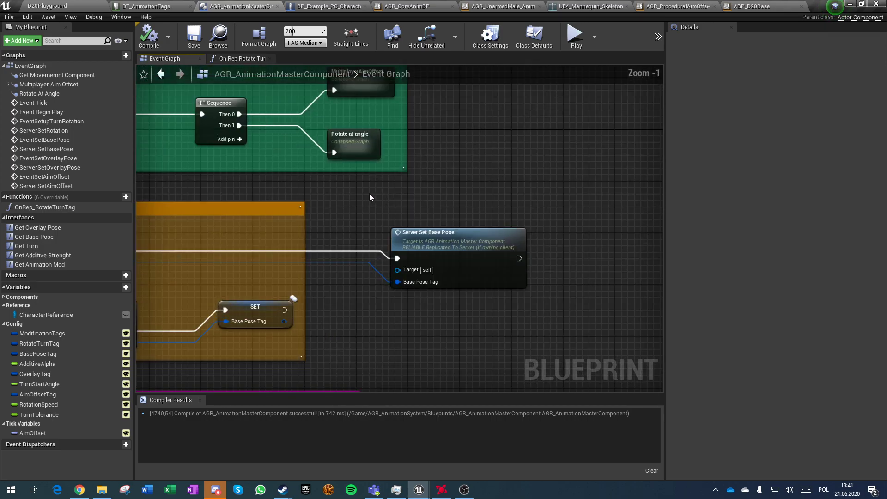
pyautogui.moveTo(316, 209); pyautogui.dragTo(471, 157, button='right')
pyautogui.scroll(-4, 419, 278)
pyautogui.moveTo(446, 298); pyautogui.dragTo(454, 188, button='right')
pyautogui.moveTo(442, 261); pyautogui.dragTo(353, 291, button='right')
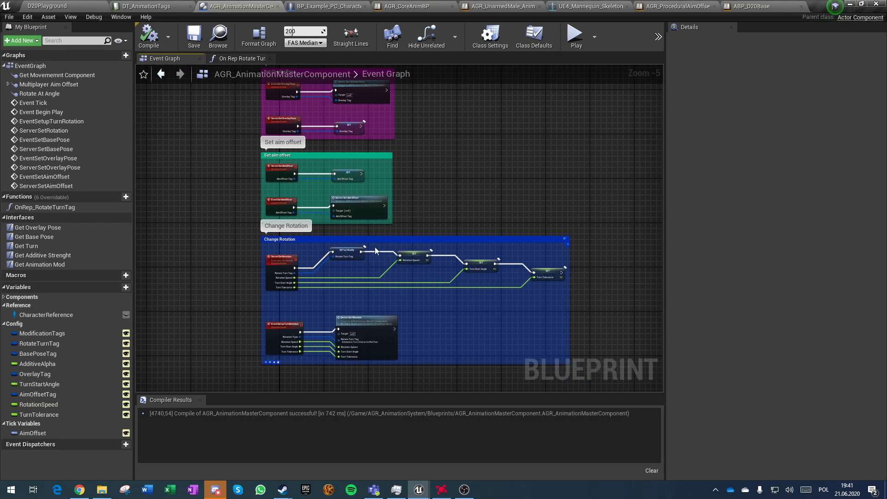
pyautogui.moveTo(201, 224); pyautogui.dragTo(213, 170, button='right')
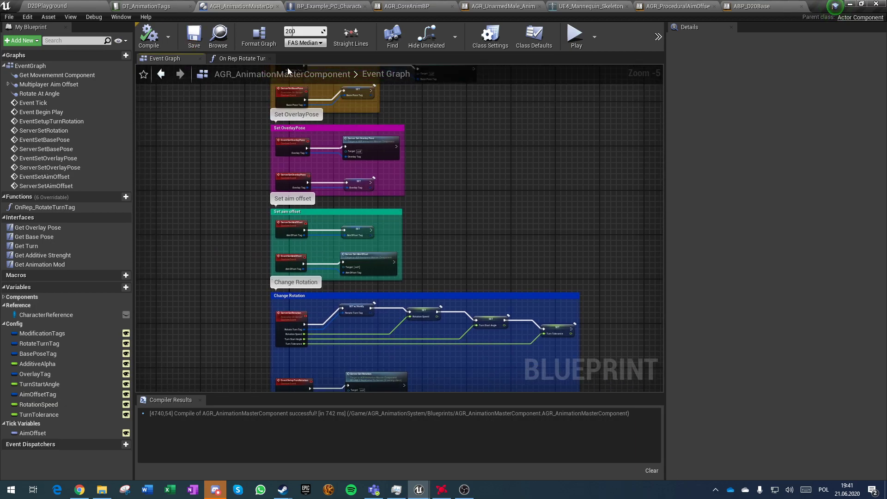
# In BP_Example_PC_Character, inspect the AGR_AnimationMasterComponent and its reference among the Turn Types nodes, clearing the details filter
pyautogui.click(319, 6)
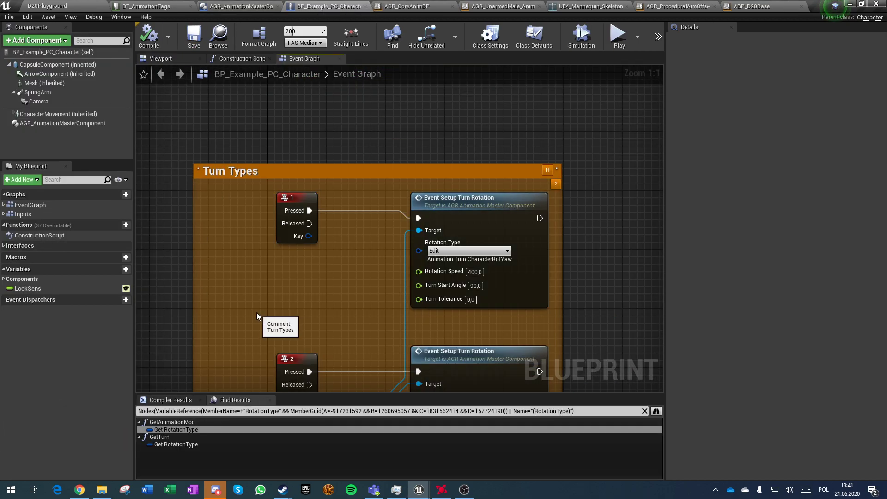
pyautogui.scroll(-2, 256, 311)
pyautogui.click(39, 124)
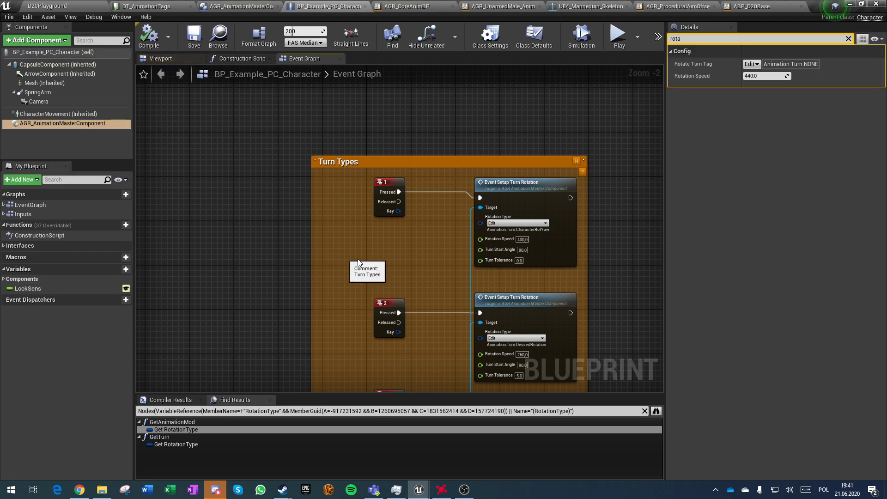
pyautogui.moveTo(353, 256); pyautogui.dragTo(248, 167, button='right')
pyautogui.moveTo(266, 357); pyautogui.dragTo(319, 224, button='right')
pyautogui.moveTo(364, 265); pyautogui.dragTo(365, 266)
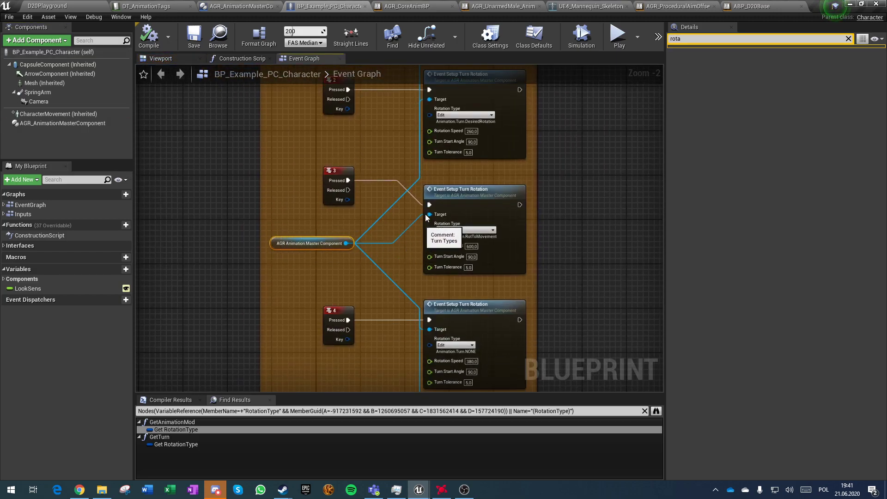
pyautogui.click(851, 39)
# Examine the Event Setup Turn Rotation nodes bound to the number keys in the Turn Types section
pyautogui.click(573, 200)
pyautogui.click(474, 194)
pyautogui.moveTo(408, 163); pyautogui.dragTo(394, 237, button='right')
pyautogui.moveTo(395, 190); pyautogui.dragTo(410, 291, button='right')
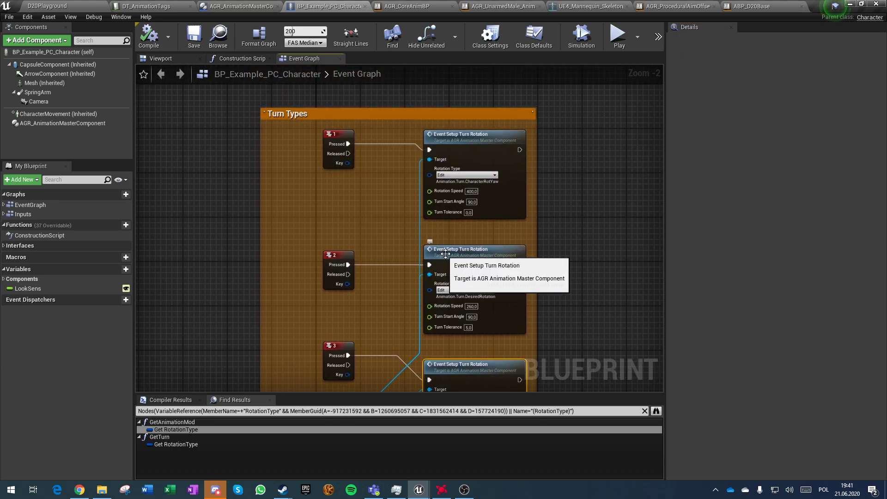
pyautogui.moveTo(359, 225); pyautogui.dragTo(360, 244, button='right')
pyautogui.scroll(-4, 272, 267)
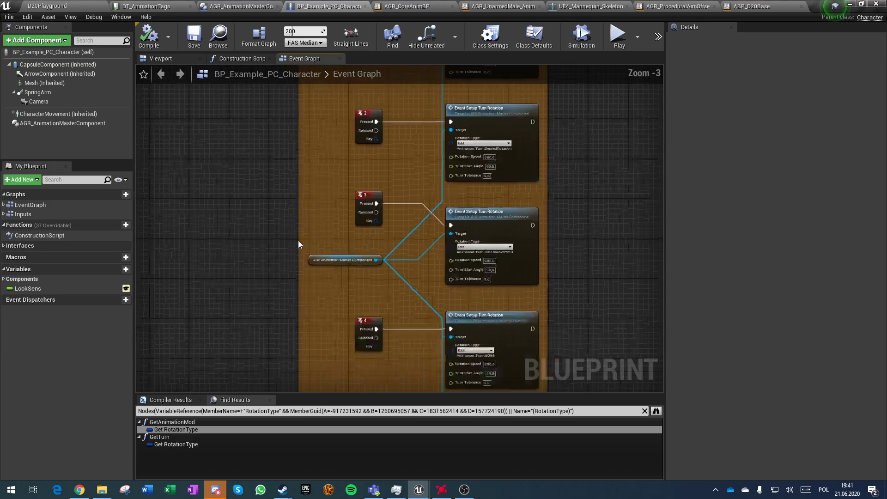
# Open AGR_CoreAnimBP and look over its AnimGraph from Hand IK Retargeting to the movement mode blend
pyautogui.click(411, 9)
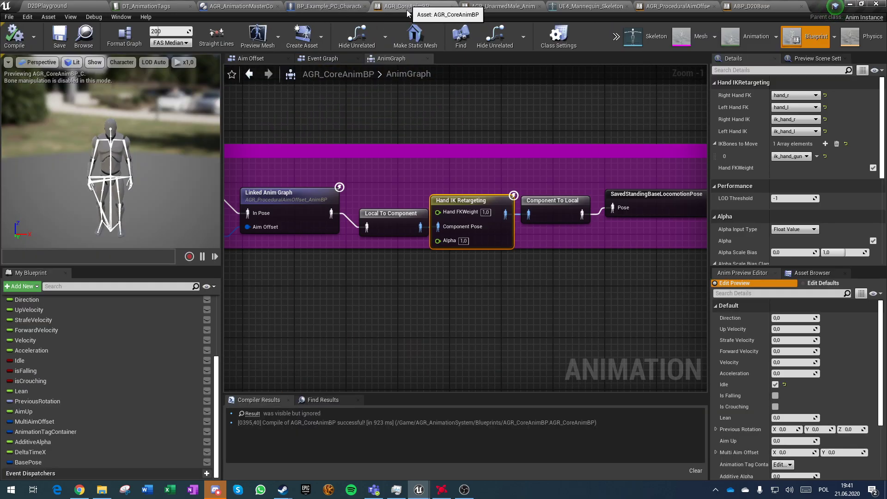
pyautogui.click(311, 287)
pyautogui.scroll(-2, 311, 287)
pyautogui.moveTo(229, 320); pyautogui.dragTo(388, 307, button='right')
pyautogui.scroll(-1, 388, 307)
pyautogui.moveTo(457, 317); pyautogui.dragTo(406, 390, button='right')
pyautogui.scroll(-1, 484, 245)
pyautogui.moveTo(485, 245); pyautogui.dragTo(467, 327, button='right')
pyautogui.scroll(5, 499, 259)
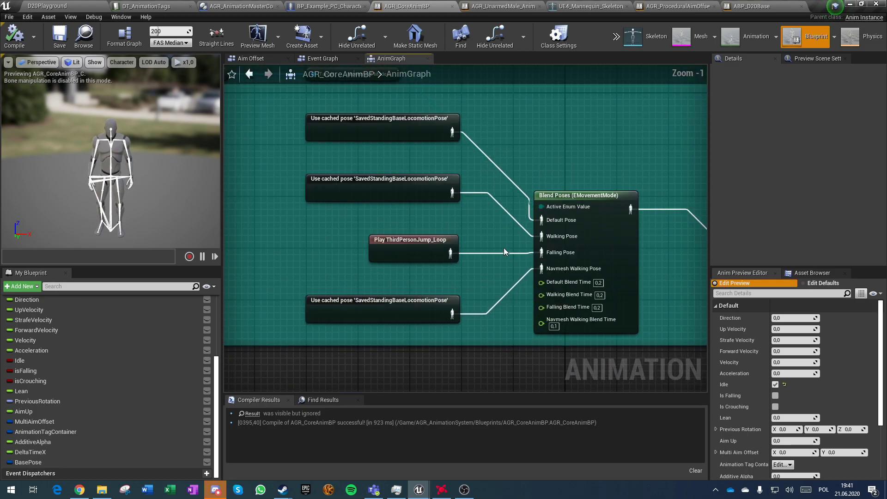
# Inspect the cached SavedStandingBaseLocomotionPose nodes that feed the movement mode blend
pyautogui.moveTo(406, 205); pyautogui.dragTo(418, 216, button='right')
pyautogui.click(360, 176)
pyautogui.keyDown('ctrl'); pyautogui.click(359, 245); pyautogui.keyUp('ctrl')
pyautogui.moveTo(342, 314); pyautogui.dragTo(335, 182, button='right')
pyautogui.click(373, 240)
pyautogui.moveTo(425, 97); pyautogui.dragTo(379, 176, button='right')
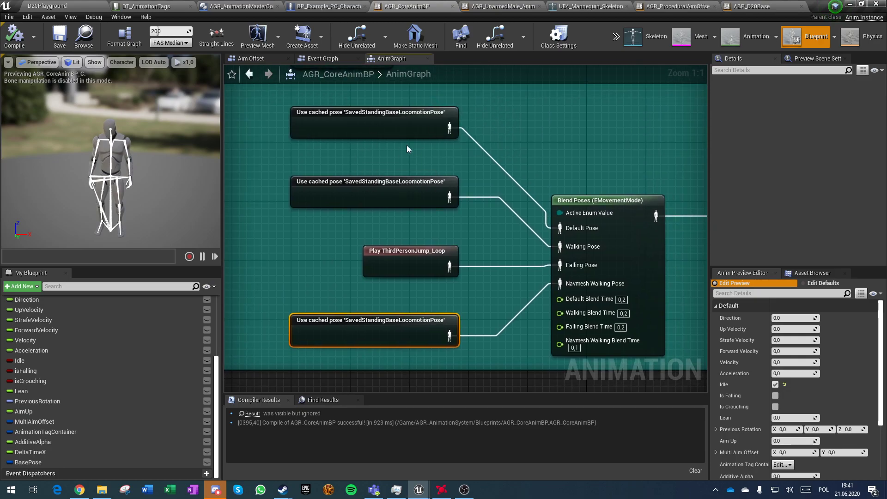
# Inspect the Blend Poses (EMovementMode) node and the Character Movement Component reference in the States Blend section
pyautogui.moveTo(411, 147); pyautogui.dragTo(339, 126, button='right')
pyautogui.click(545, 180)
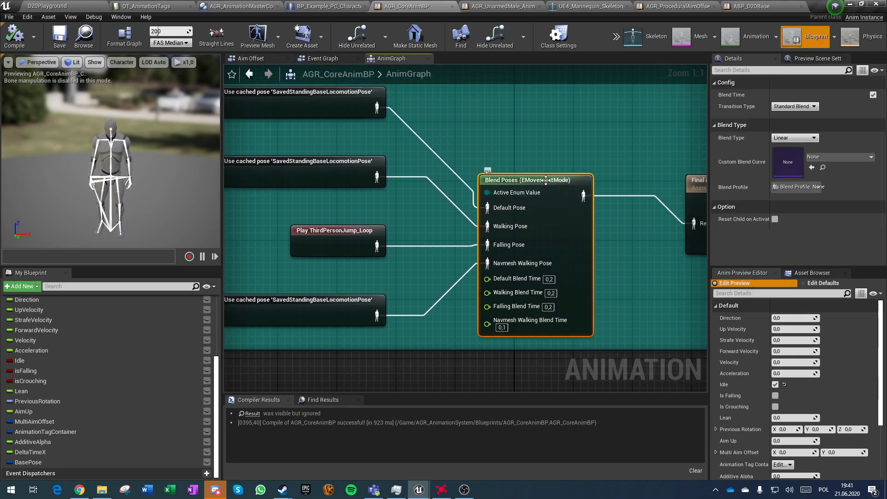
pyautogui.moveTo(433, 134); pyautogui.dragTo(589, 232, button='right')
pyautogui.moveTo(287, 176); pyautogui.dragTo(420, 210, button='right')
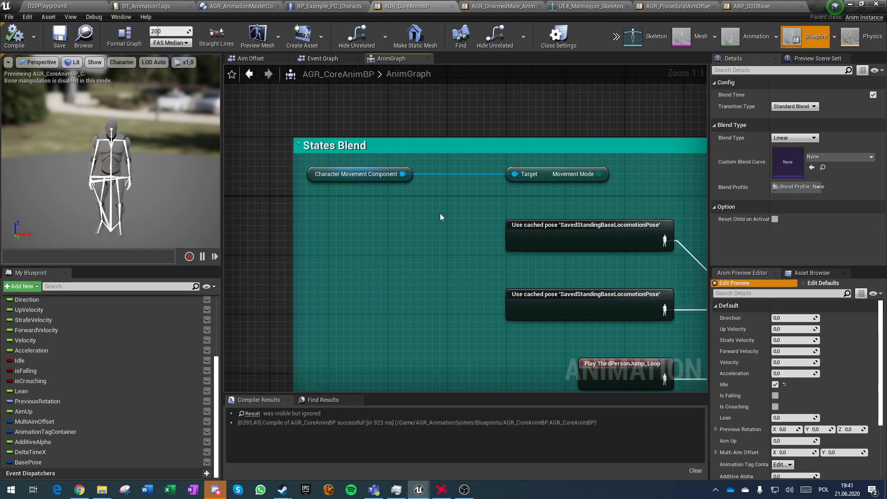
pyautogui.click(379, 175)
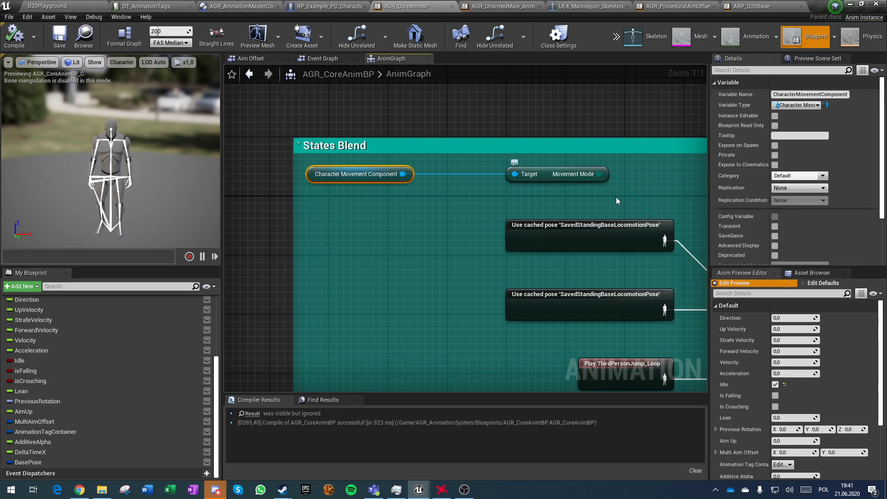
pyautogui.moveTo(639, 202); pyautogui.dragTo(440, 103, button='right')
pyautogui.click(648, 279)
pyautogui.moveTo(654, 276); pyautogui.dragTo(630, 194, button='right')
# View the pin options of the blend node's Falling Pose, including the movement modes offered as extra pins
pyautogui.rightClick(572, 197)
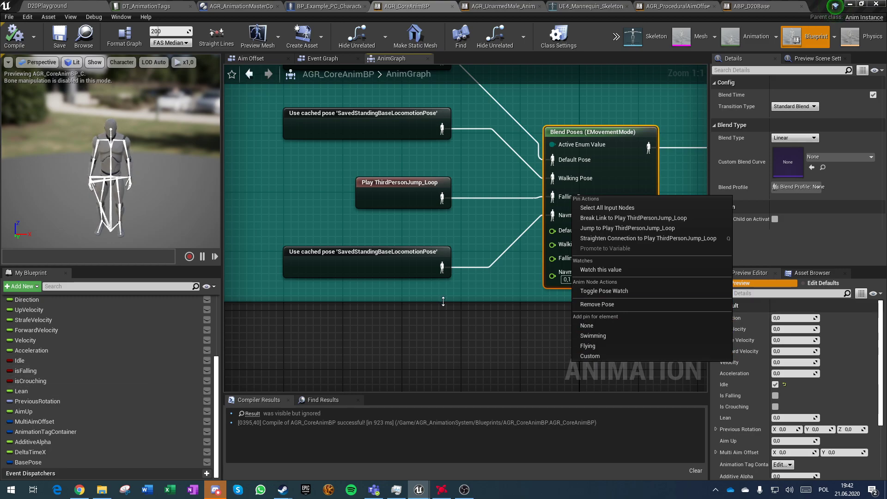
pyautogui.moveTo(345, 198); pyautogui.dragTo(464, 300, button='right')
pyautogui.moveTo(533, 341); pyautogui.dragTo(390, 192, button='right')
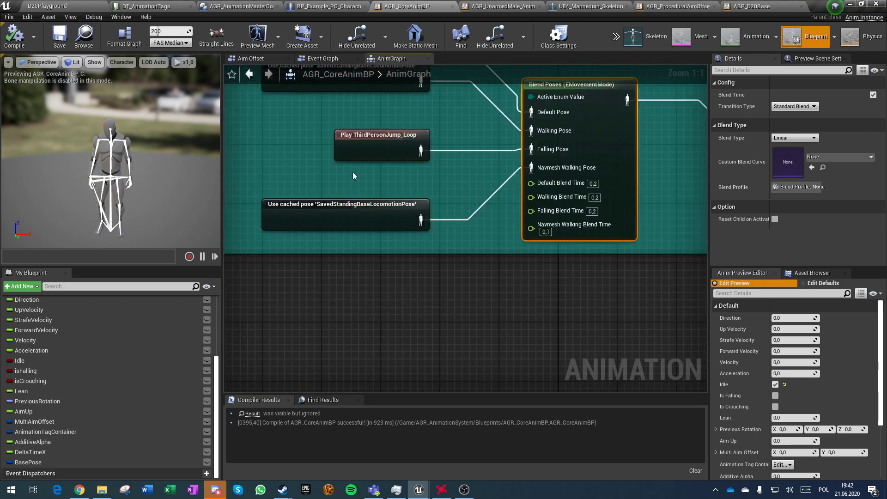
# Open BasePoseStateMachine in the Walking section and move the Conduit and both Entry nodes away from the Unarmed states
pyautogui.moveTo(441, 324); pyautogui.dragTo(631, 64, button='right')
pyautogui.scroll(-2, 409, 267)
pyautogui.moveTo(227, 266); pyautogui.dragTo(506, 207, button='right')
pyautogui.scroll(2, 443, 182)
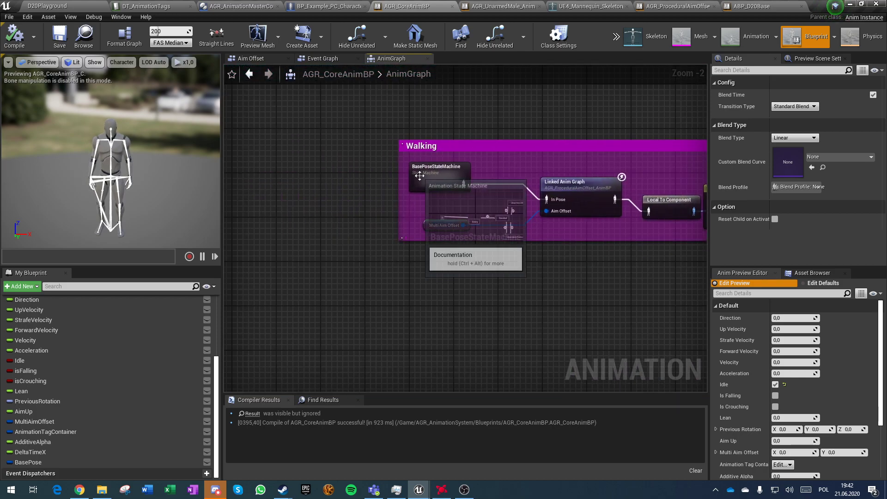
pyautogui.doubleClick(441, 180)
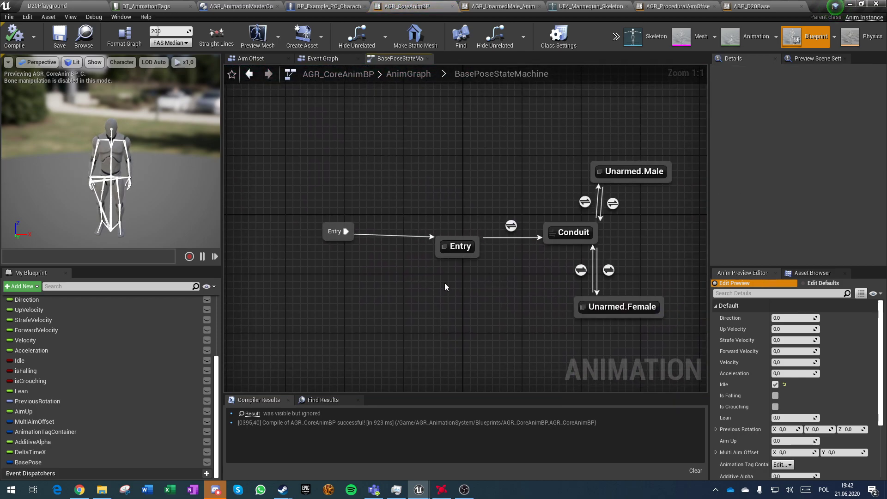
pyautogui.moveTo(563, 249); pyautogui.dragTo(523, 263)
pyautogui.click(540, 231)
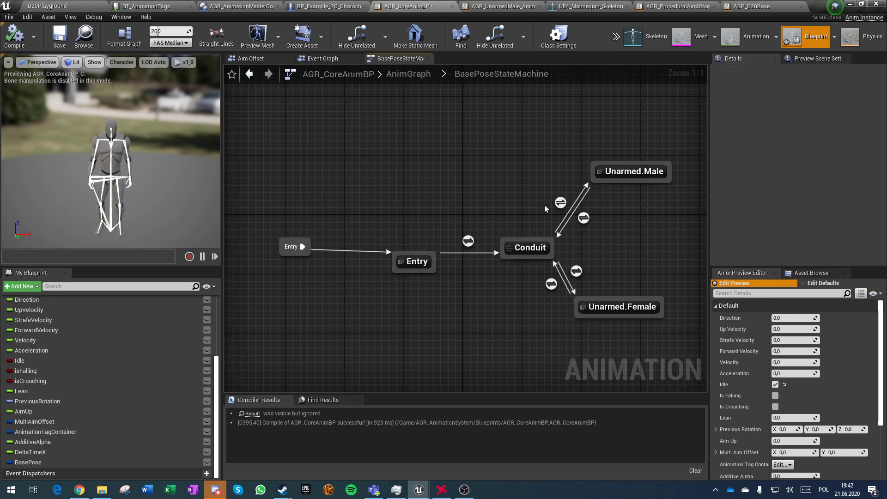
# Inspect the transition rule from Conduit to Unarmed.Male, including its base pose tag comparison, and return to the state machine
pyautogui.click(560, 203)
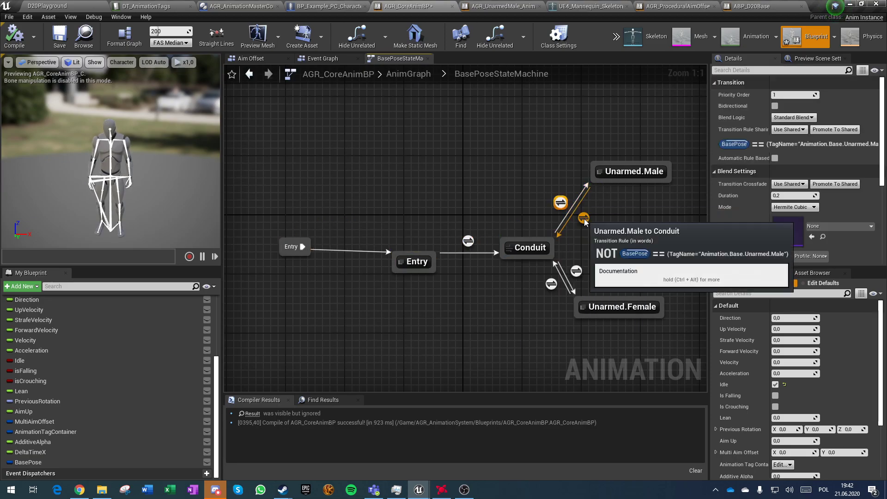
pyautogui.doubleClick(561, 203)
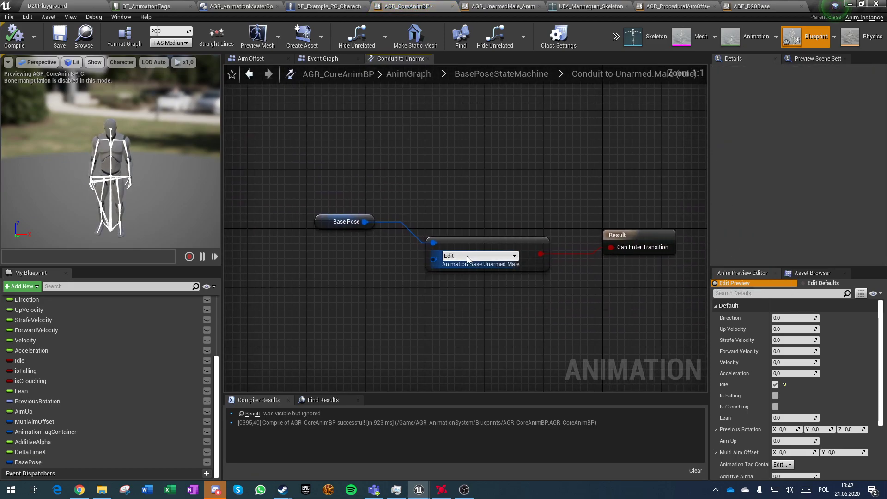
pyautogui.click(479, 80)
# Open the Unarmed.Male state and inspect the settings of its Linked Anim Graph node
pyautogui.moveTo(539, 147); pyautogui.dragTo(431, 182, button='right')
pyautogui.doubleClick(529, 188)
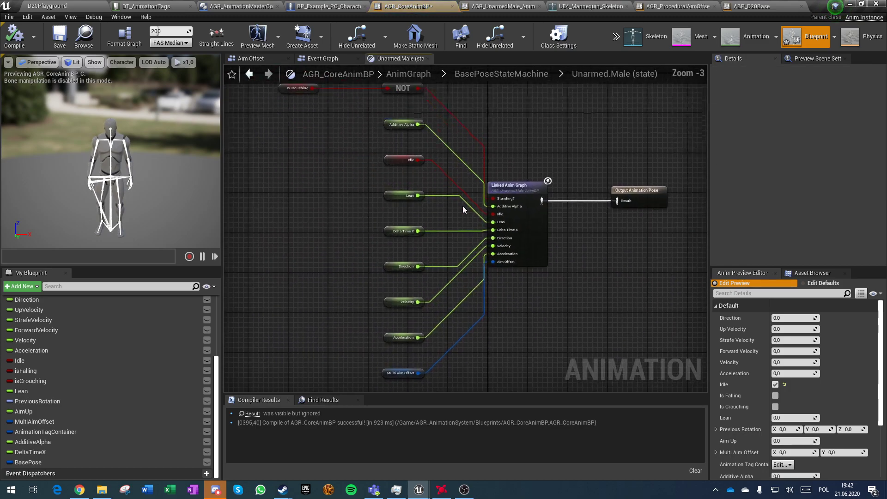
pyautogui.click(531, 189)
pyautogui.scroll(3, 527, 185)
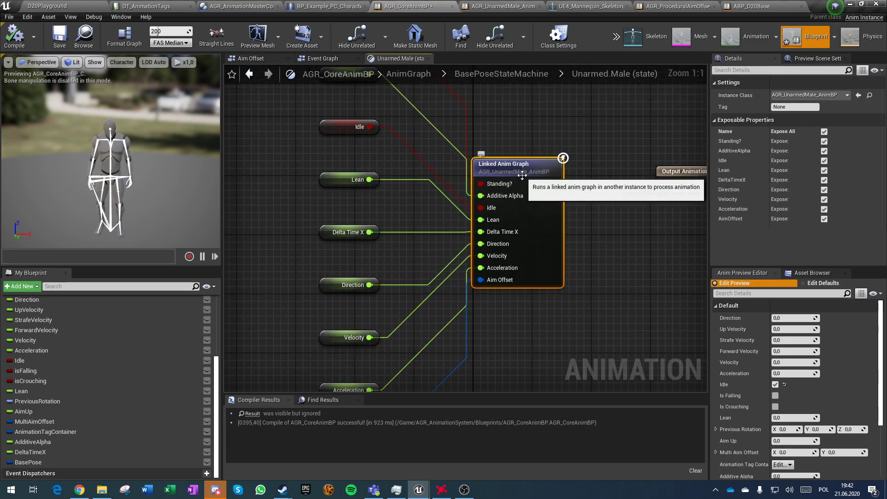
# In AGR_UnarmedMale_AnimBP, move the Standing Idle blend node group away from the nodes below it and select the Random Sequence Player
pyautogui.click(493, 8)
pyautogui.scroll(3, 411, 225)
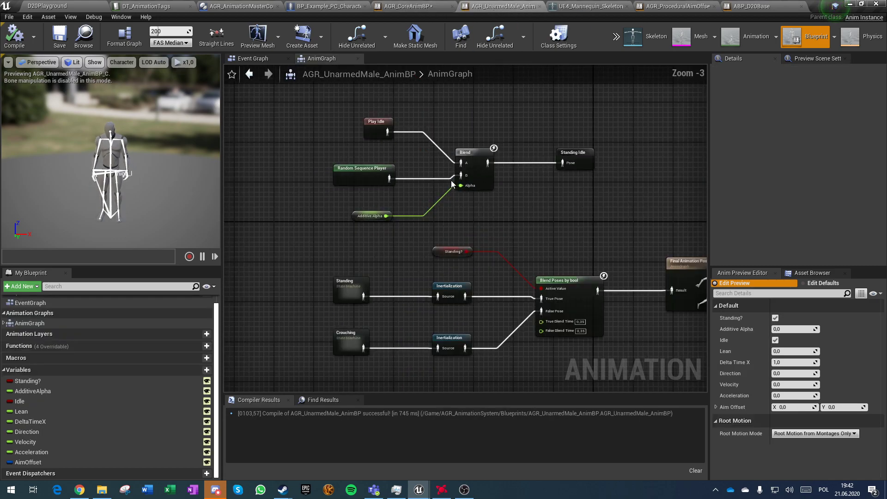
pyautogui.moveTo(302, 150); pyautogui.dragTo(641, 292)
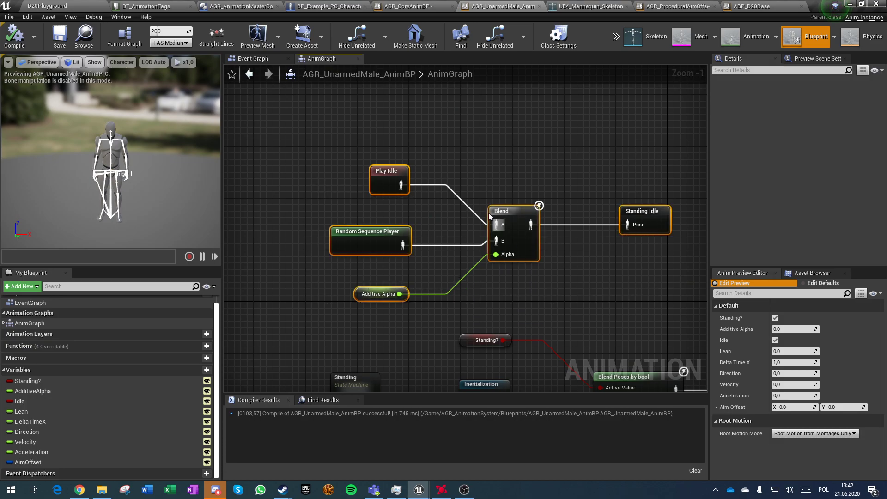
pyautogui.moveTo(490, 211); pyautogui.dragTo(449, 171)
pyautogui.click(359, 133)
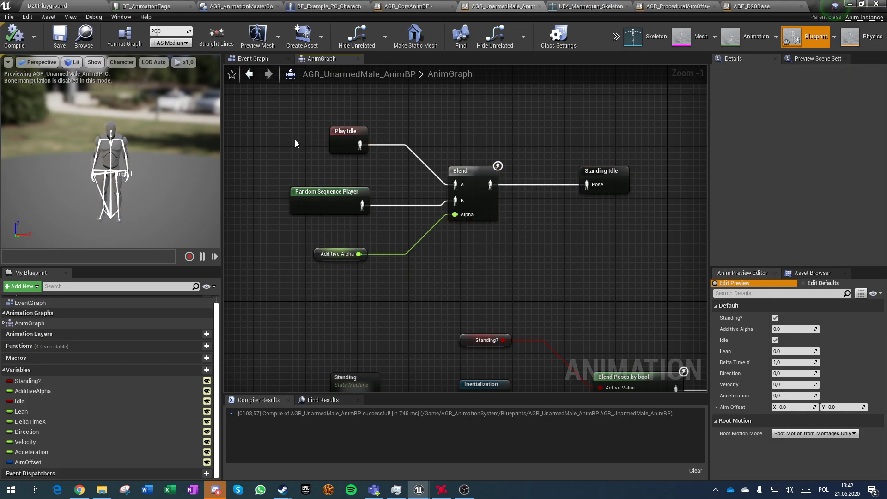
pyautogui.click(313, 200)
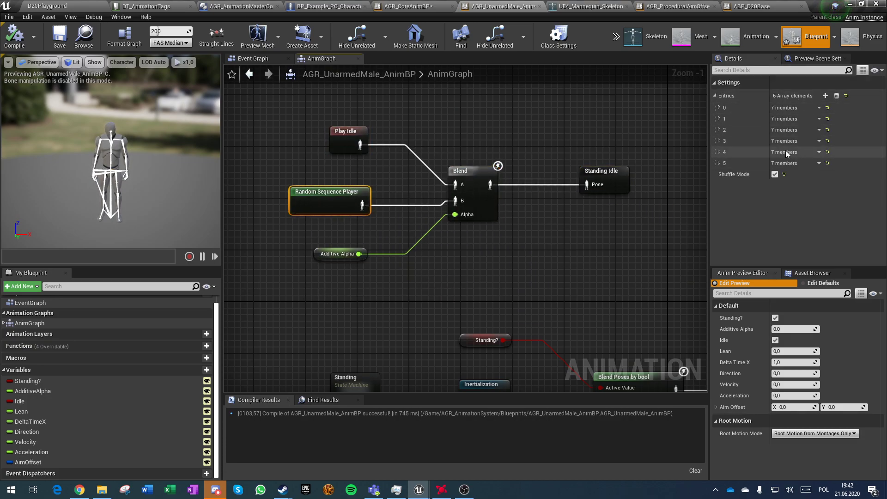
# Open the Standing state machine from the AnimGraph, look into its Idle state and return to Standing
pyautogui.click(498, 288)
pyautogui.moveTo(498, 288); pyautogui.dragTo(532, 86, button='right')
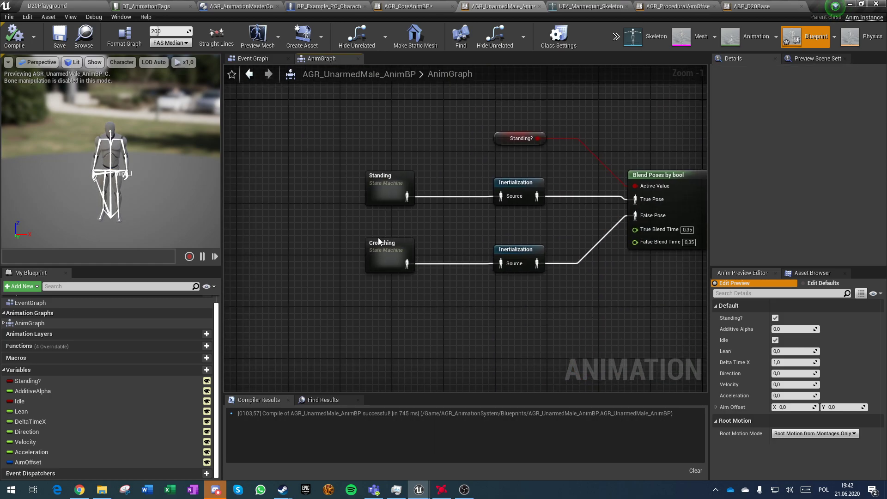
pyautogui.click(380, 194)
pyautogui.doubleClick(381, 194)
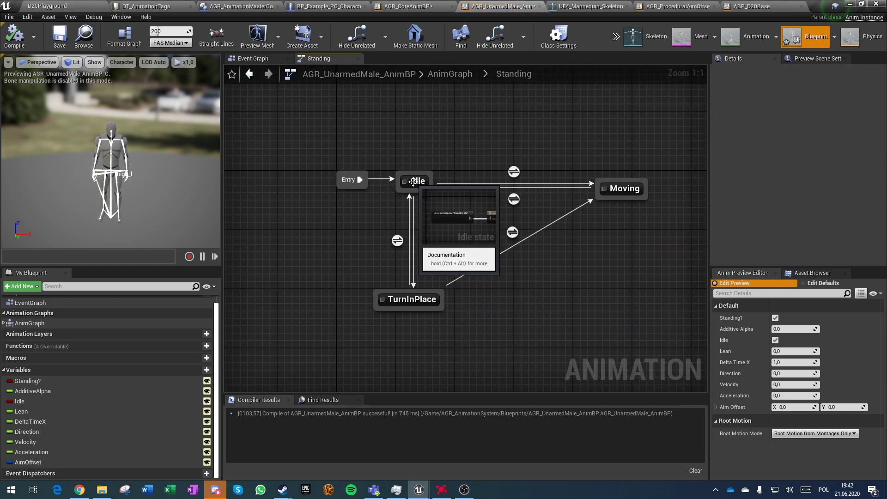
pyautogui.doubleClick(415, 180)
pyautogui.click(510, 75)
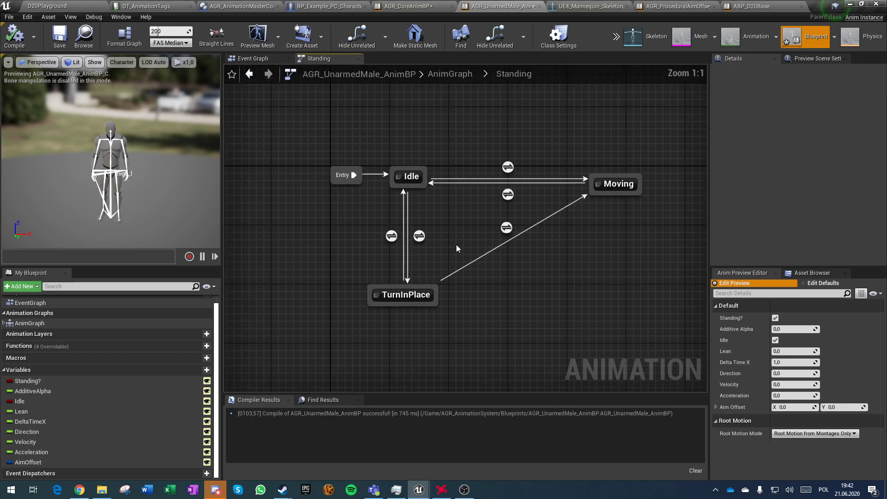
# Open the TurnInPlace state and move all of its nodes slightly downward together
pyautogui.doubleClick(390, 251)
pyautogui.scroll(5, 456, 240)
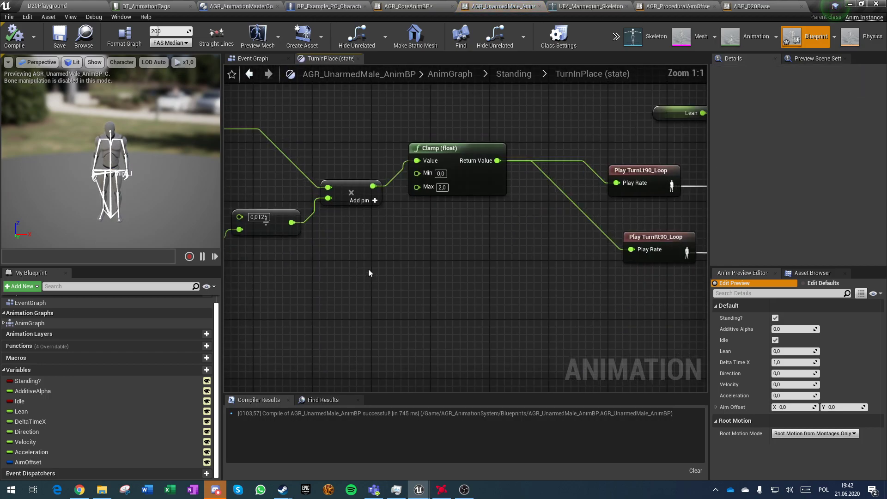
pyautogui.scroll(-3, 358, 260)
pyautogui.hotkey('ctrl', 'a')
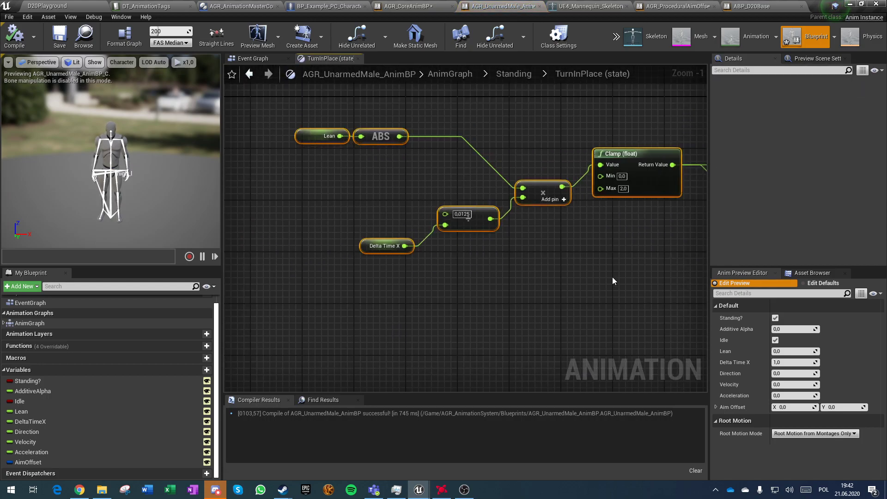
pyautogui.moveTo(634, 166); pyautogui.dragTo(636, 203)
pyautogui.click(590, 311)
pyautogui.moveTo(478, 307); pyautogui.dragTo(405, 297, button='right')
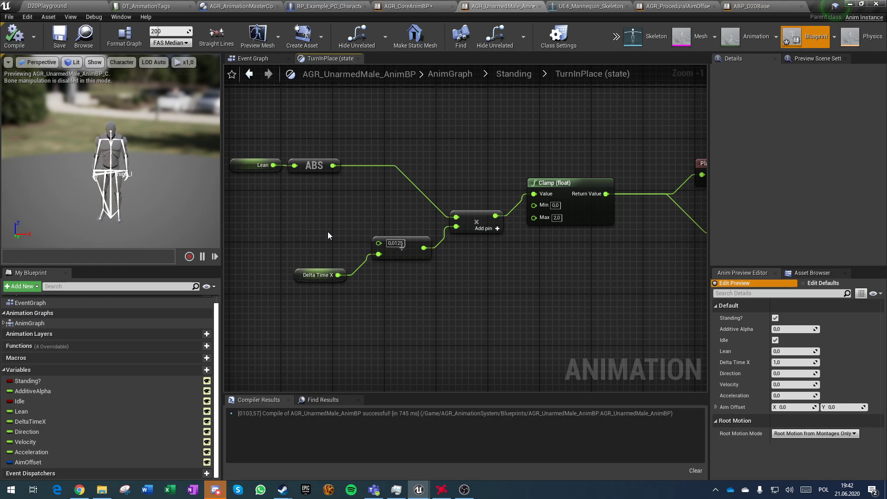
# Align the Play TurnLt90_Loop node vertically with the Play TurnRt90_Loop node below it
pyautogui.moveTo(337, 232); pyautogui.dragTo(316, 291, button='right')
pyautogui.moveTo(396, 149); pyautogui.dragTo(348, 198, button='right')
pyautogui.click(415, 207)
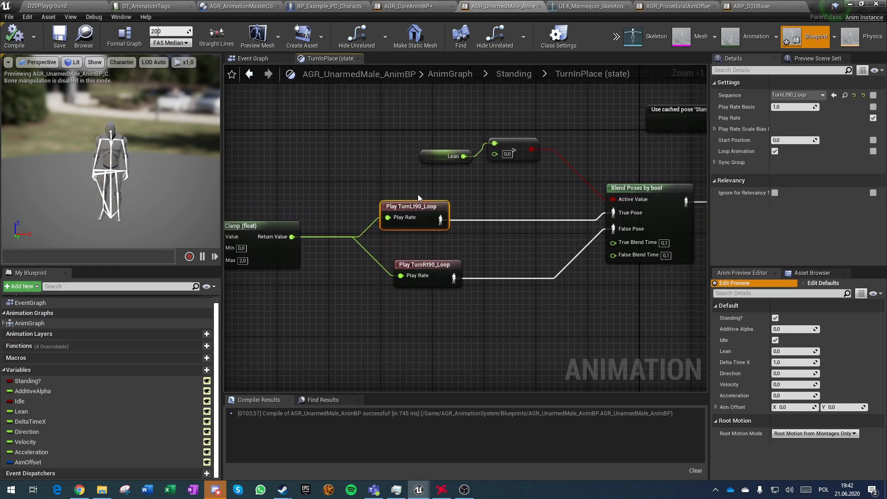
pyautogui.moveTo(414, 206); pyautogui.dragTo(426, 208)
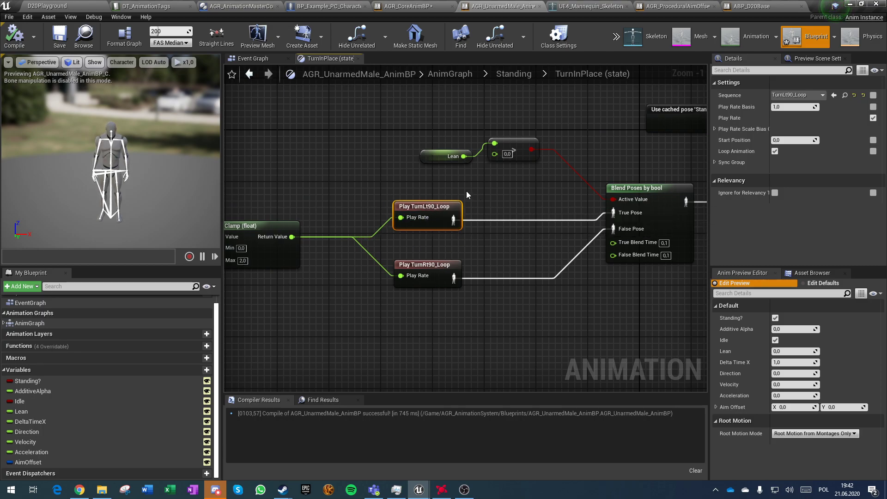
# Review the TurnInPlace node chain from the play rate calculation to Output Animation Pose, and return to the Standing state machine
pyautogui.moveTo(422, 251); pyautogui.dragTo(682, 224, button='right')
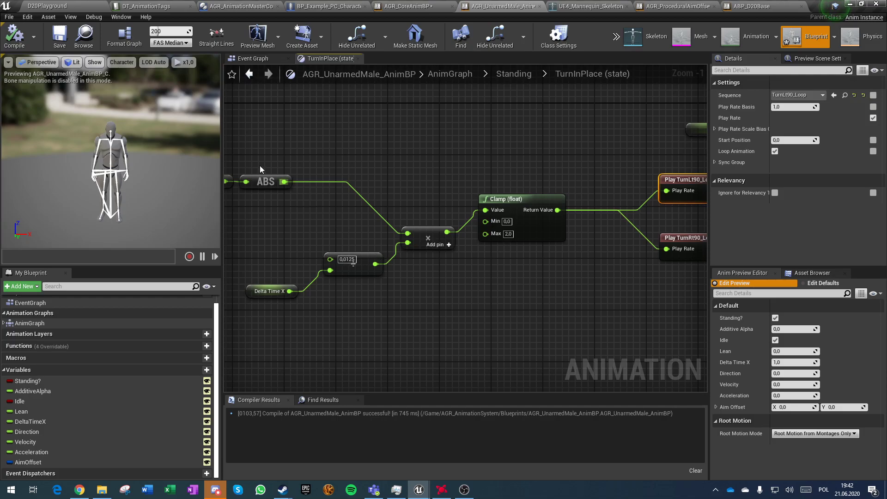
pyautogui.click(533, 302)
pyautogui.moveTo(585, 292); pyautogui.dragTo(469, 305, button='right')
pyautogui.scroll(-3, 548, 290)
pyautogui.moveTo(647, 259); pyautogui.dragTo(470, 277, button='right')
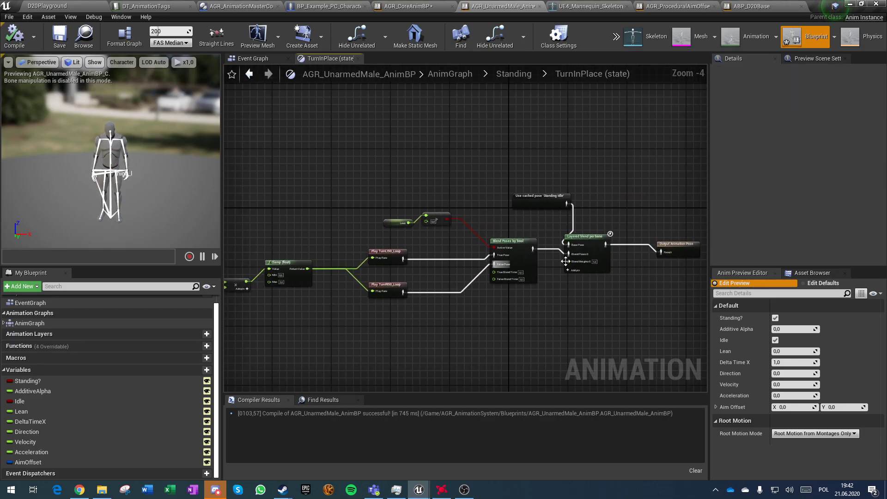
pyautogui.click(513, 74)
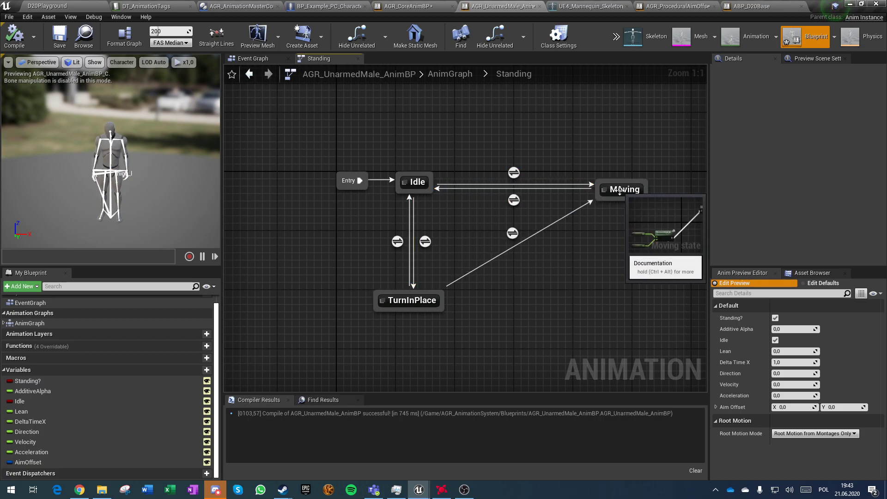
# In the Moving state, move the Output Animation Pose node closer to the blend space player and open MovementStrafe_BS
pyautogui.doubleClick(604, 187)
pyautogui.moveTo(629, 258); pyautogui.dragTo(577, 280)
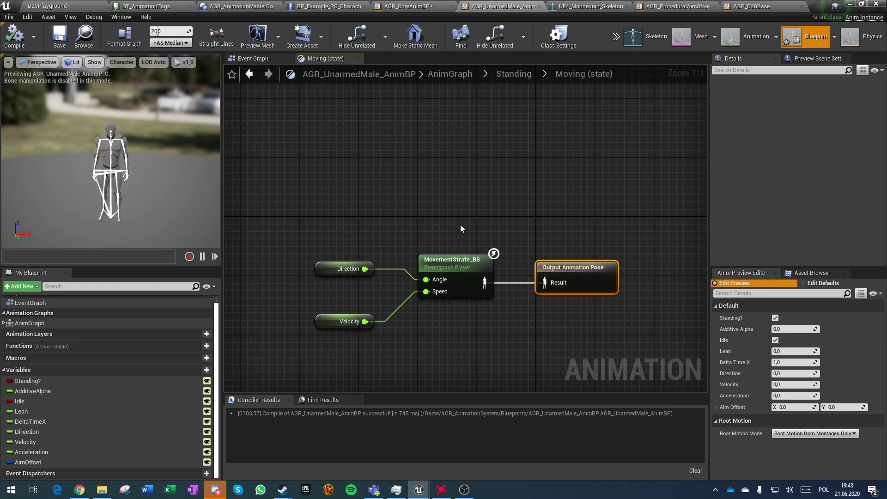
pyautogui.click(445, 262)
pyautogui.doubleClick(446, 262)
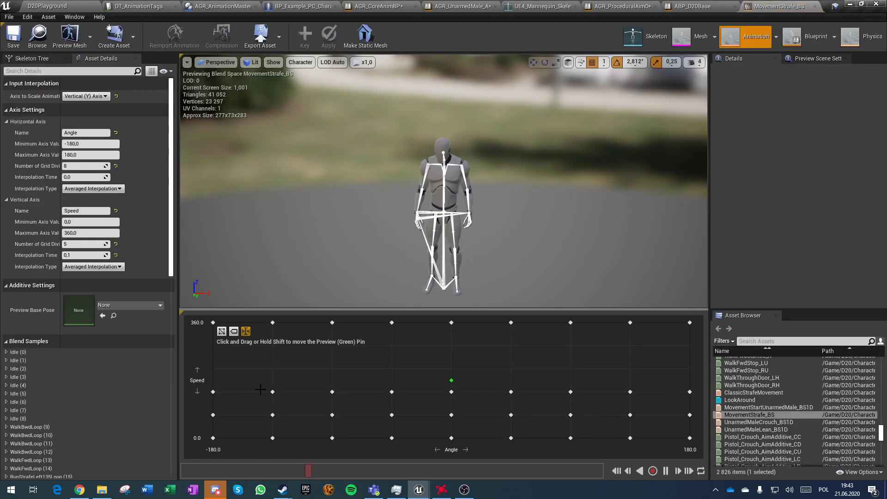
# Preview the strafe blend space at angle -180 and inspect the blend sample at speed 72
pyautogui.moveTo(259, 389); pyautogui.dragTo(213, 324)
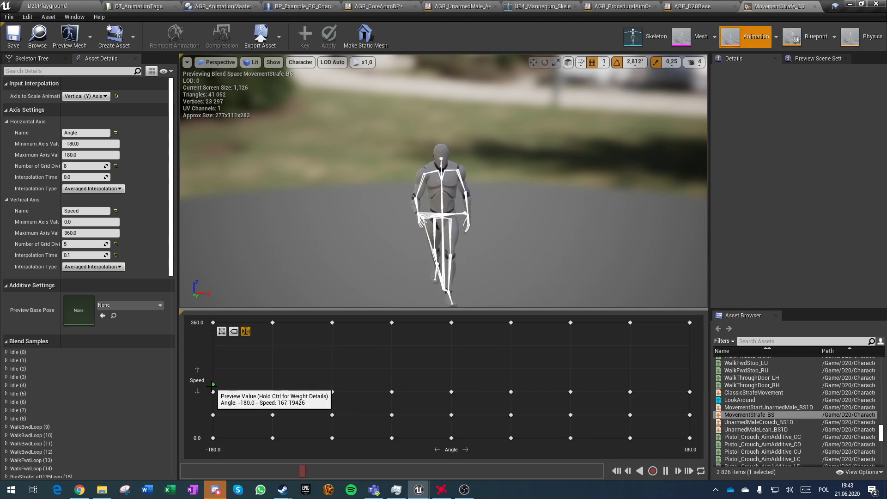
pyautogui.rightClick(213, 414)
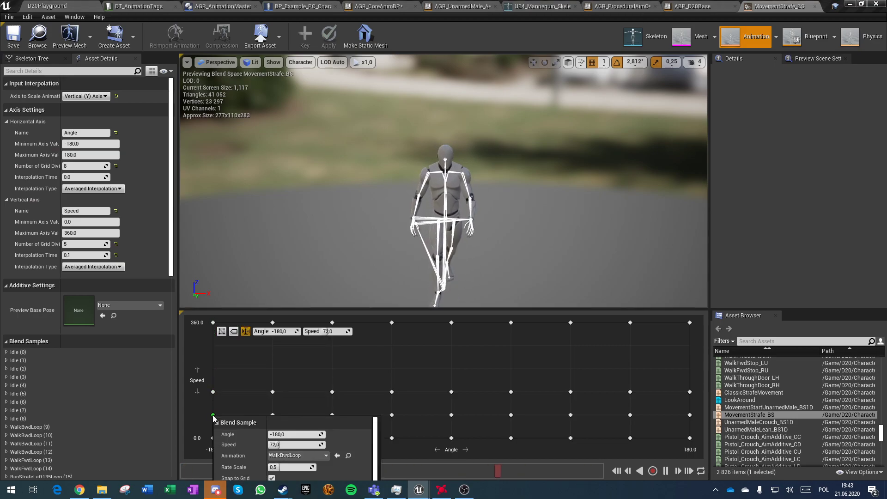
pyautogui.click(234, 367)
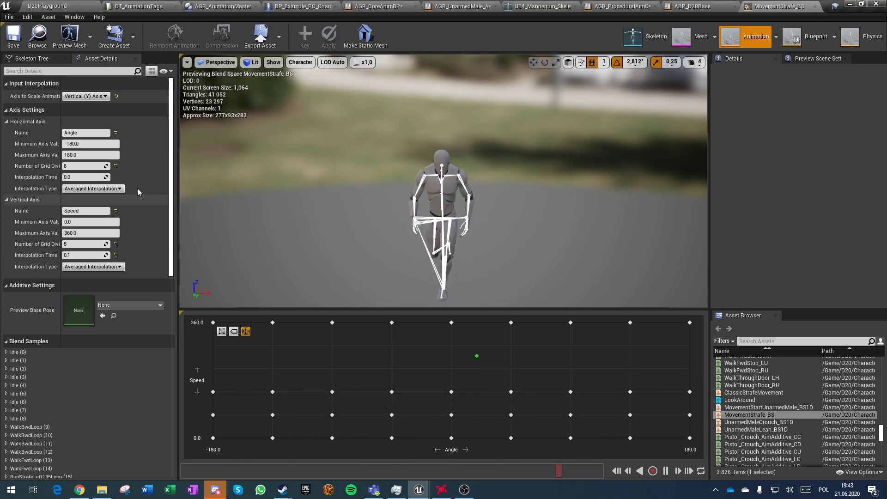
# Examine the blend space's asset details, from the axis settings and blend samples to the sample interpolation settings
pyautogui.scroll(-5, 127, 203)
pyautogui.scroll(-15, 87, 270)
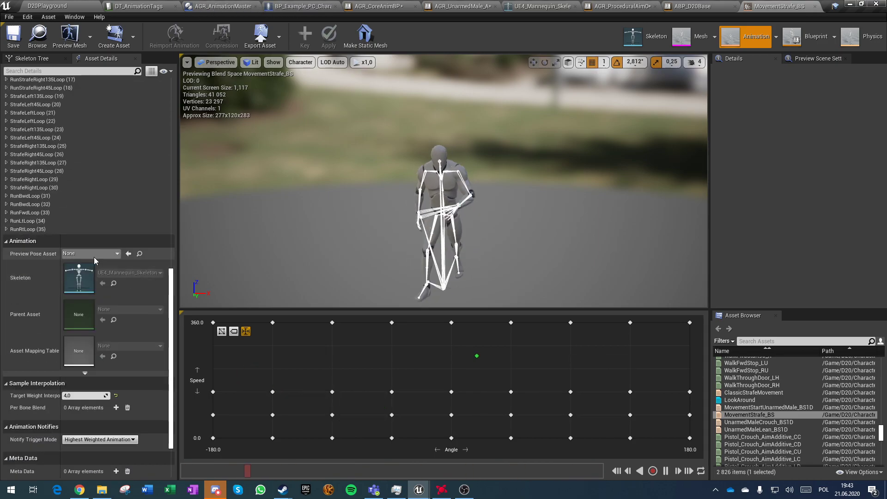
pyautogui.scroll(10, 111, 342)
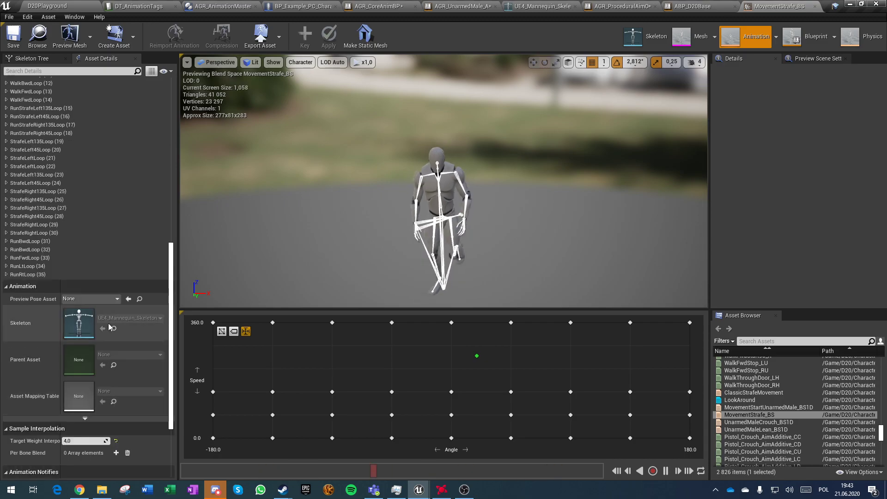
pyautogui.scroll(5, 106, 351)
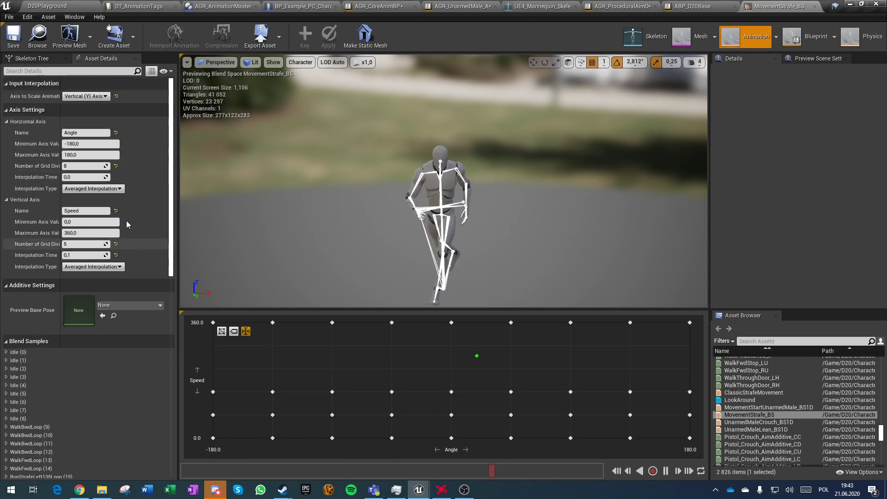
# Switch to the D20Playground level, start a play session and run the character forward in the first client
pyautogui.click(63, 4)
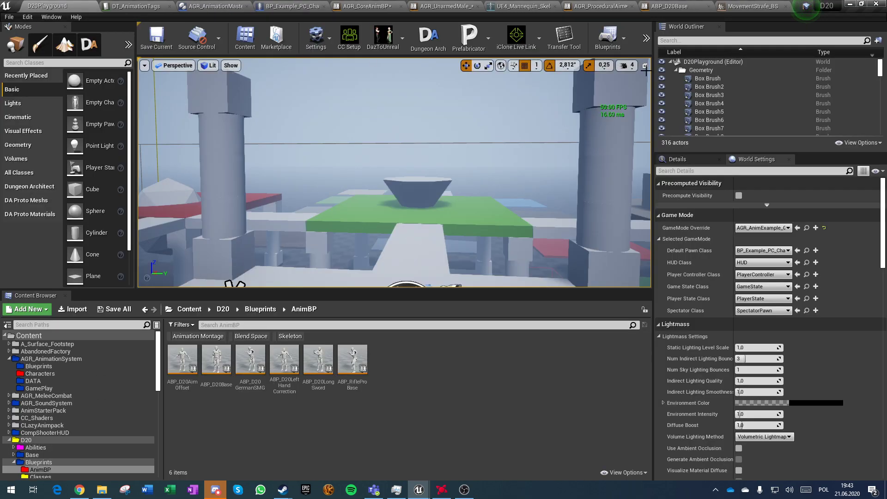
pyautogui.click(643, 38)
pyautogui.moveTo(678, 118)
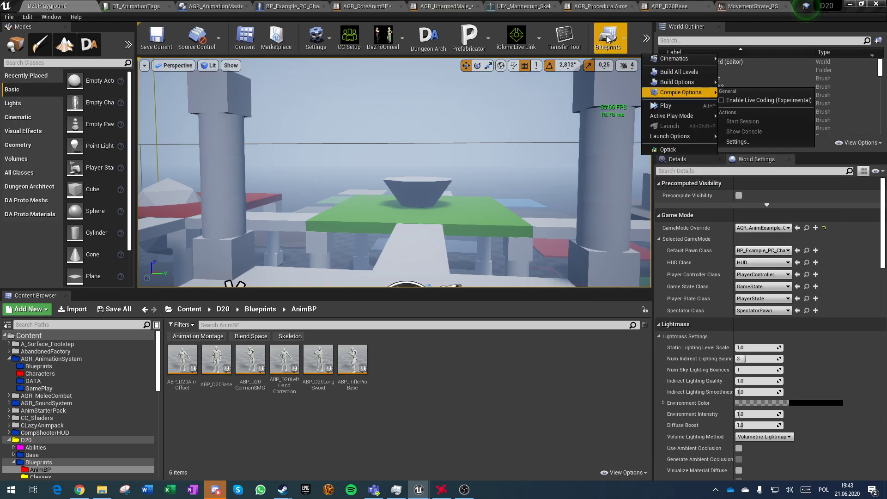
pyautogui.click(670, 107)
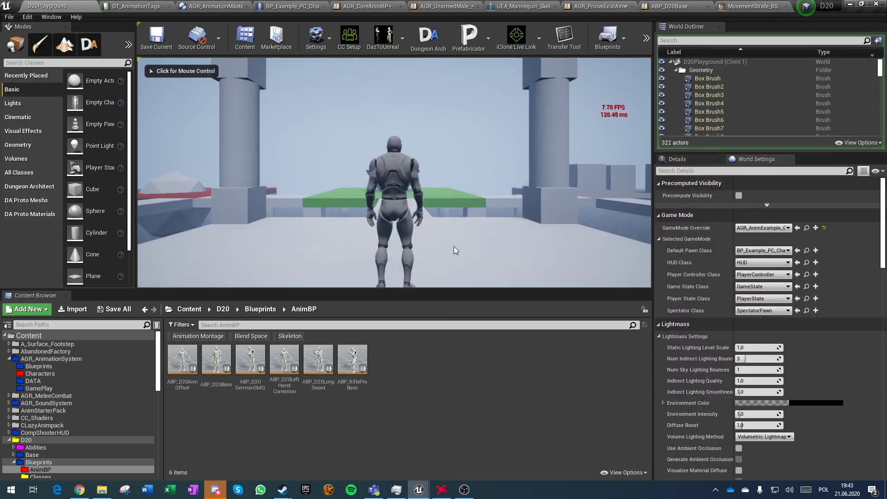
pyautogui.click(382, 222)
pyautogui.press('w')
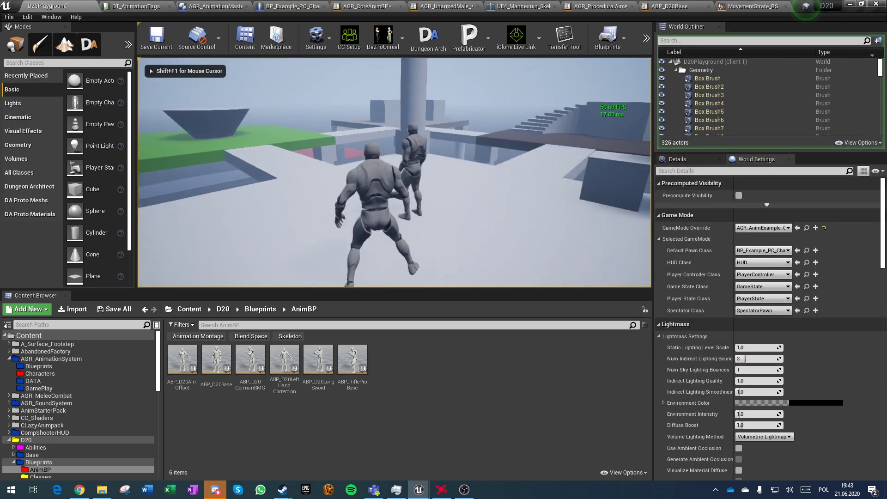
# Move the Client 2 preview window higher and run its character in different directions to examine the replicated movement and turning animations
pyautogui.hotkey('shift', 'F1')
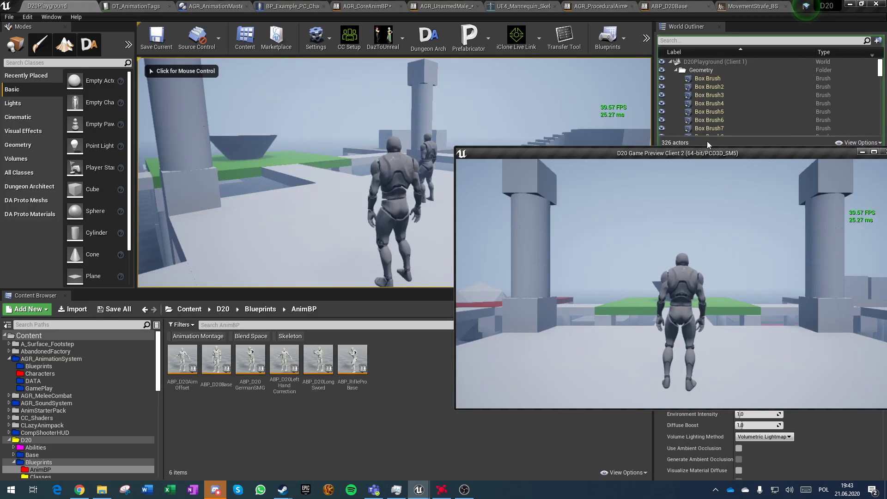
pyautogui.moveTo(633, 151); pyautogui.dragTo(625, 110)
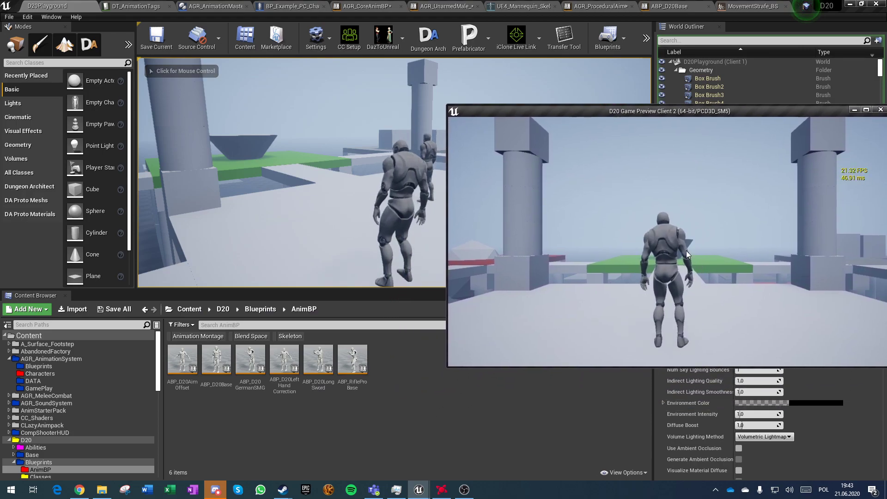
pyautogui.press('w')
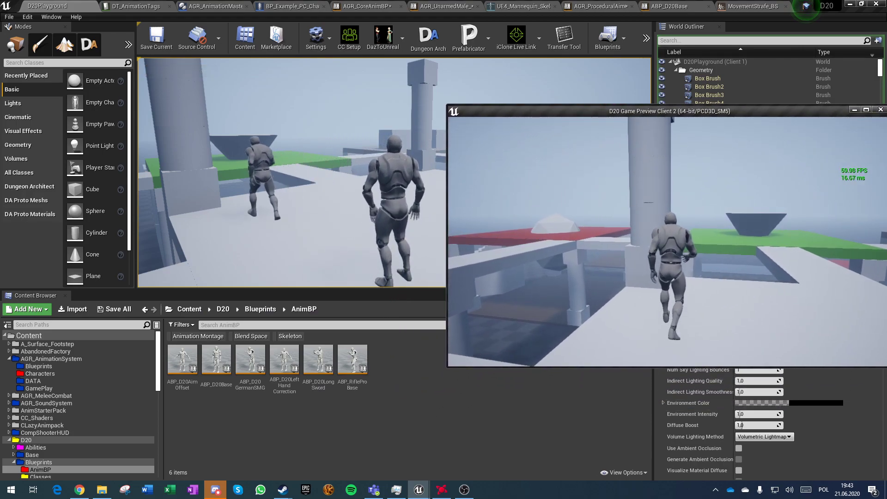
pyautogui.press('a')
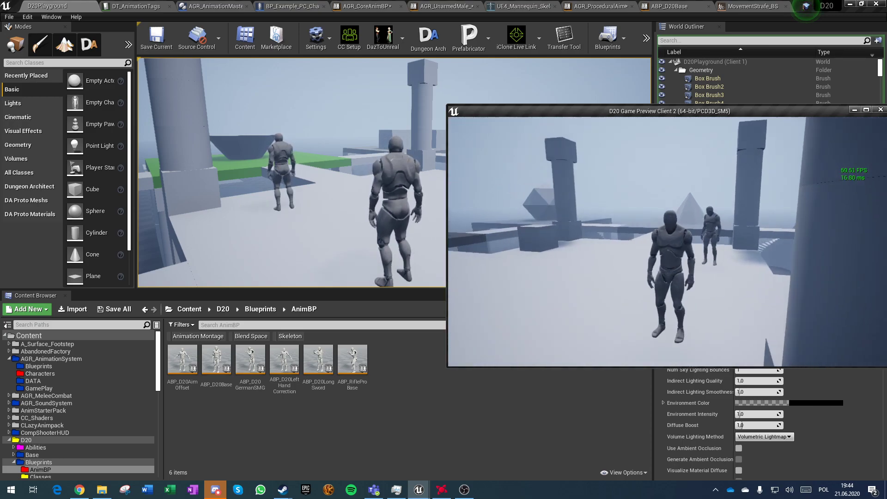
pyautogui.press('w')
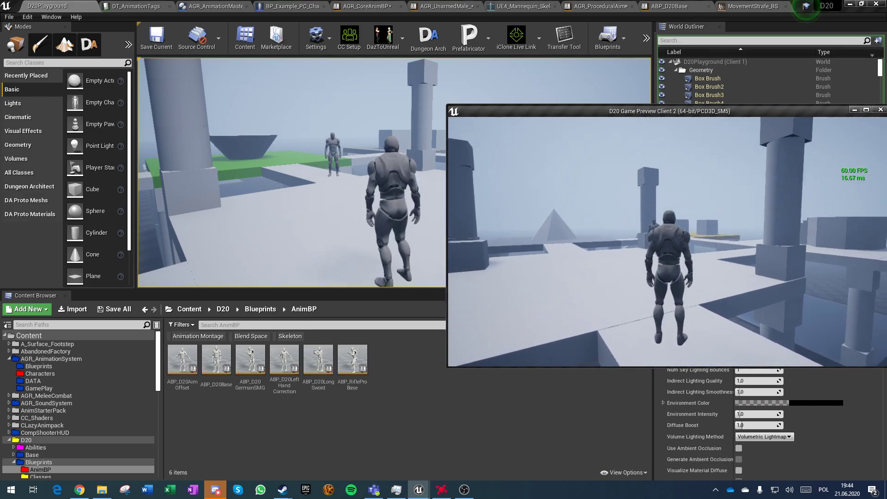
pyautogui.press('w')
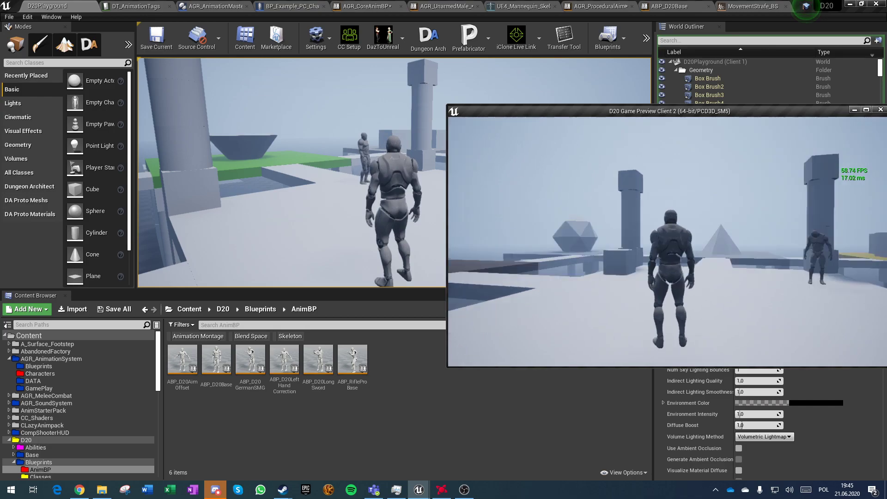
pyautogui.press('w')
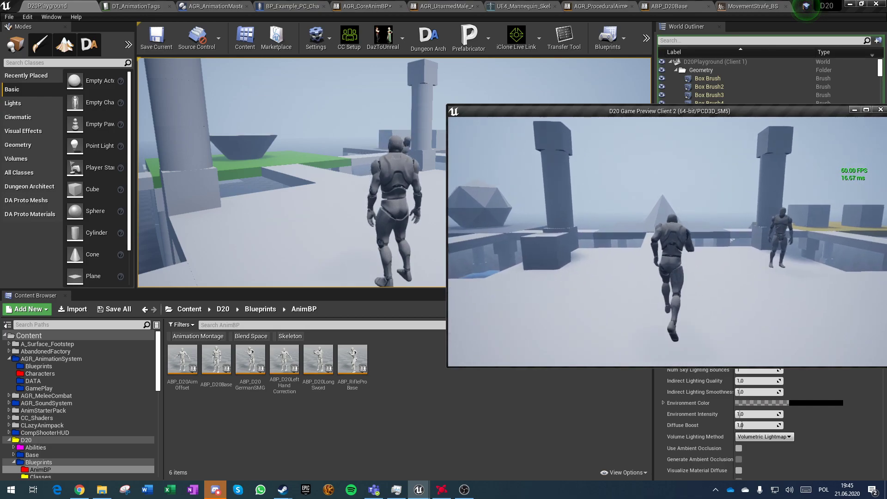
pyautogui.press('a')
pyautogui.press('s')
pyautogui.press('d')
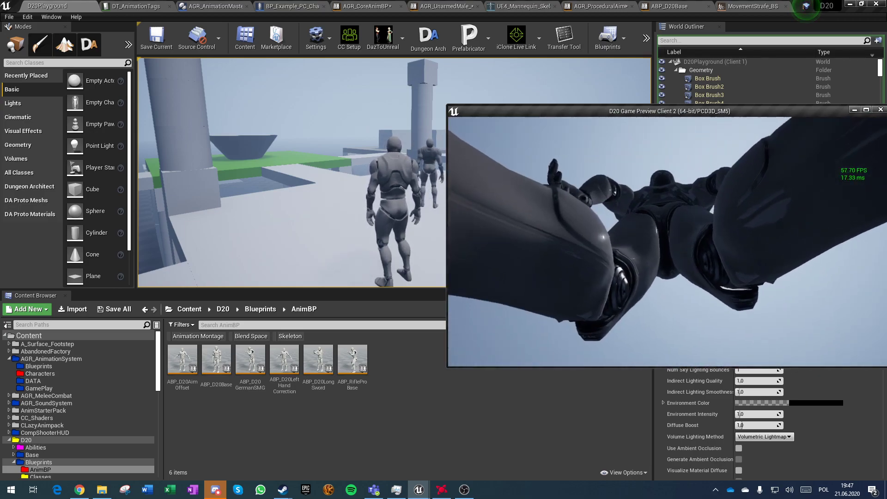
pyautogui.press('a')
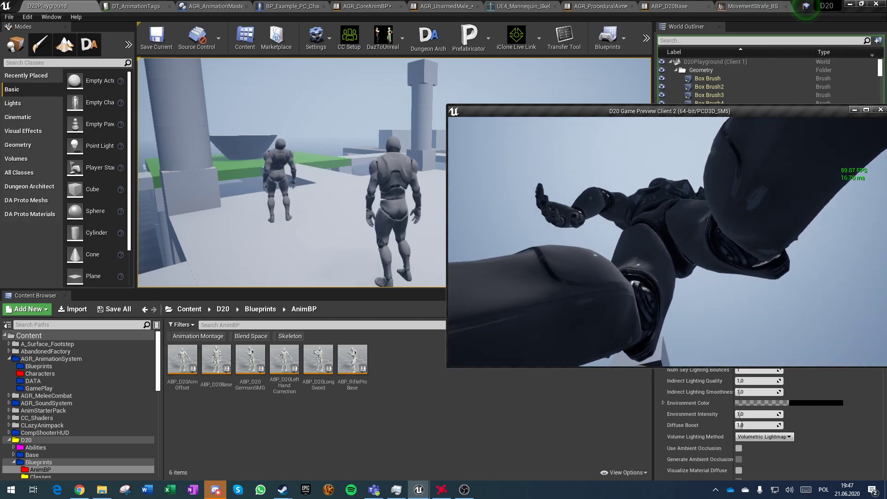